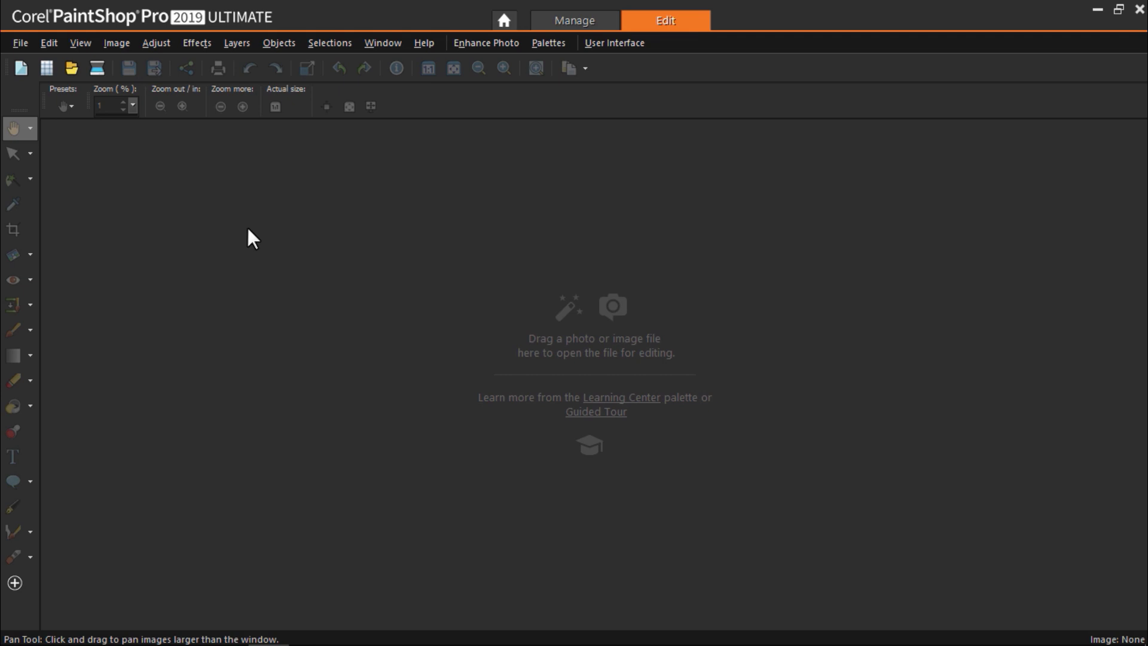
Open Photo Blend from the File menu and close its introduction, leaving 'Don't show again' unchecked
click(20, 43)
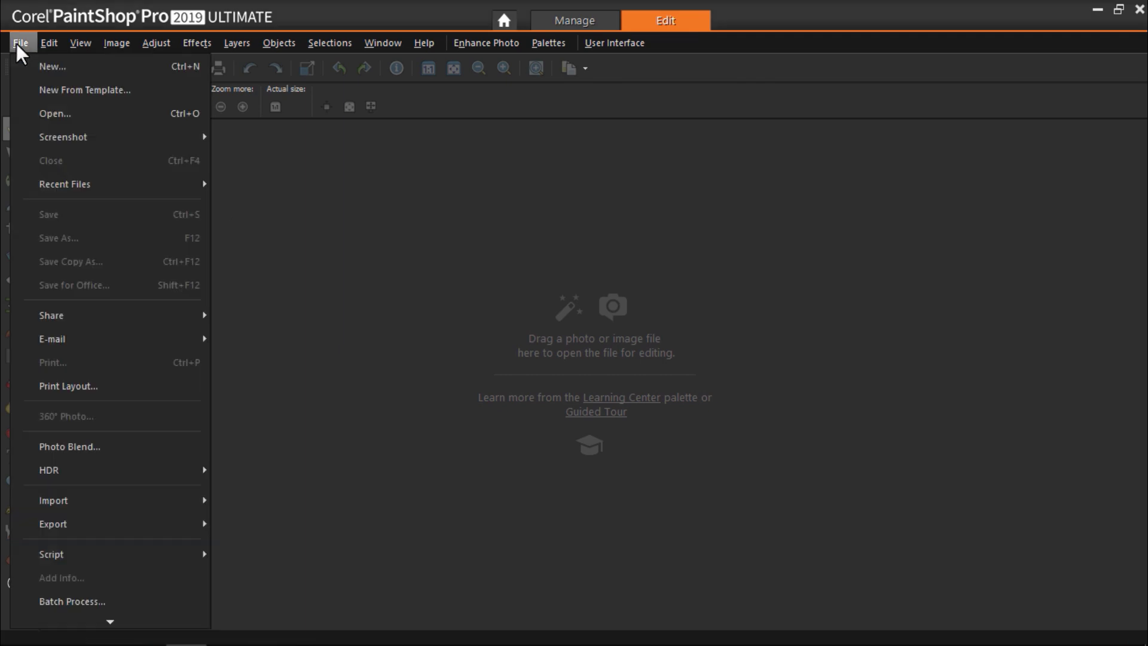
click(119, 446)
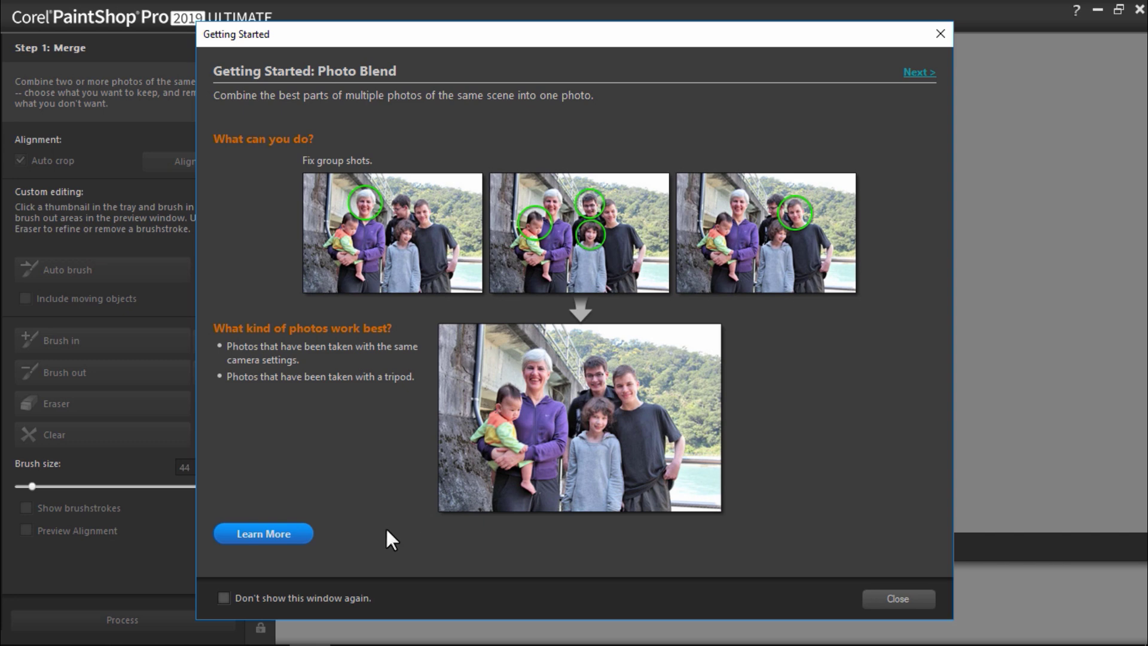
click(335, 596)
click(328, 599)
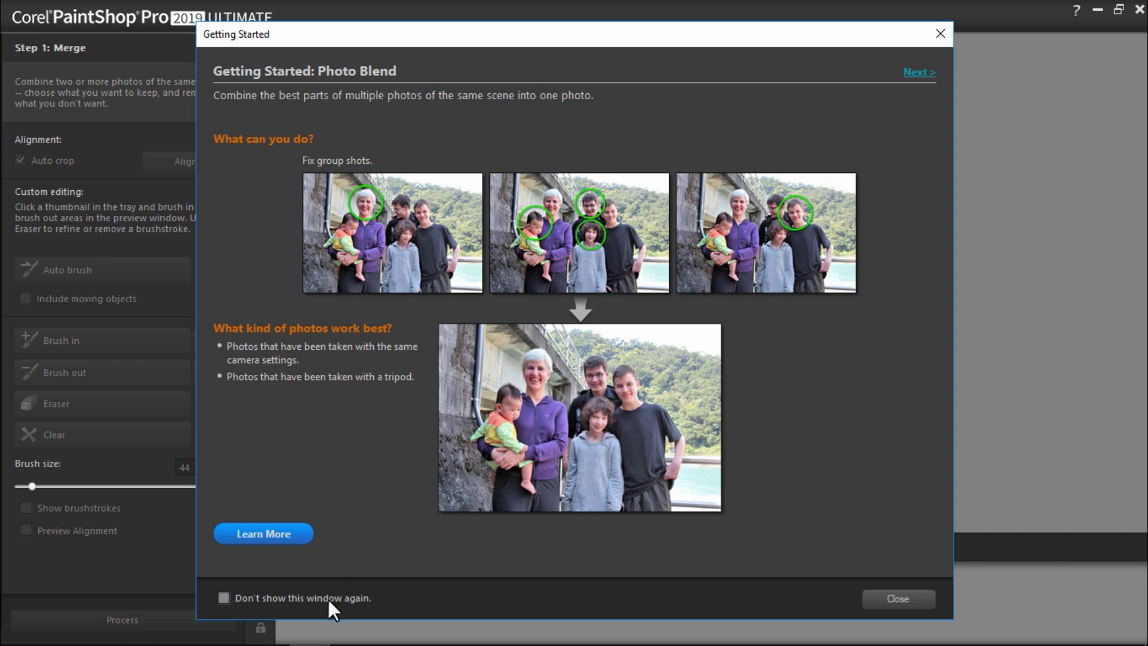
click(869, 603)
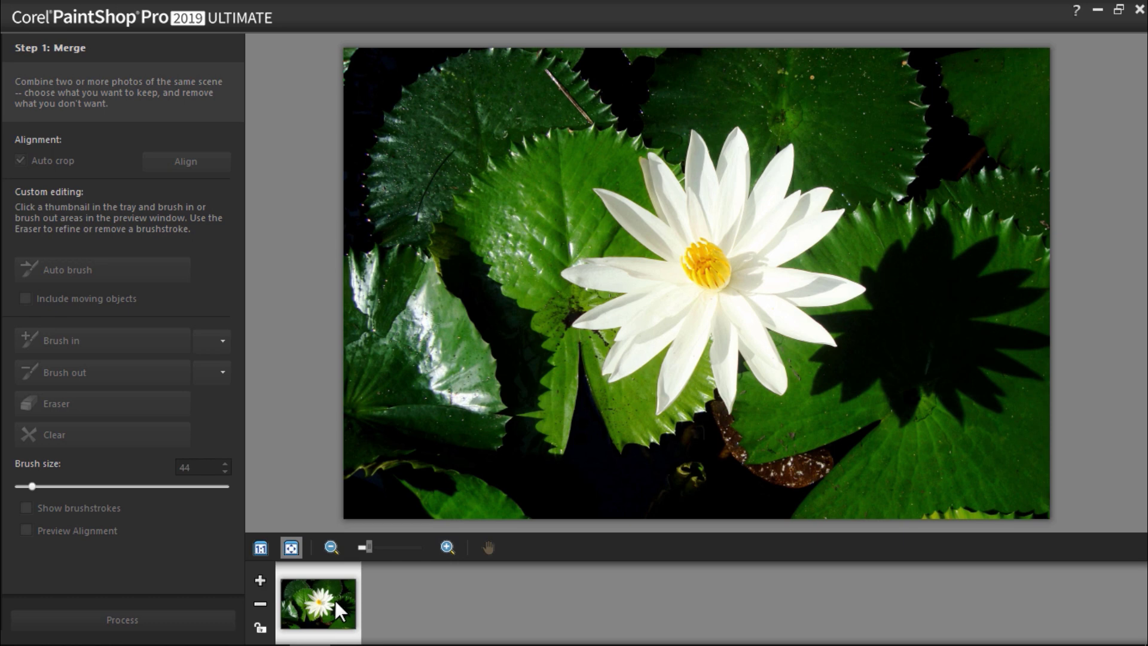
Swap the lotus photo in the blend tray for Bike 1, Bike 2 and Bike 3
click(263, 605)
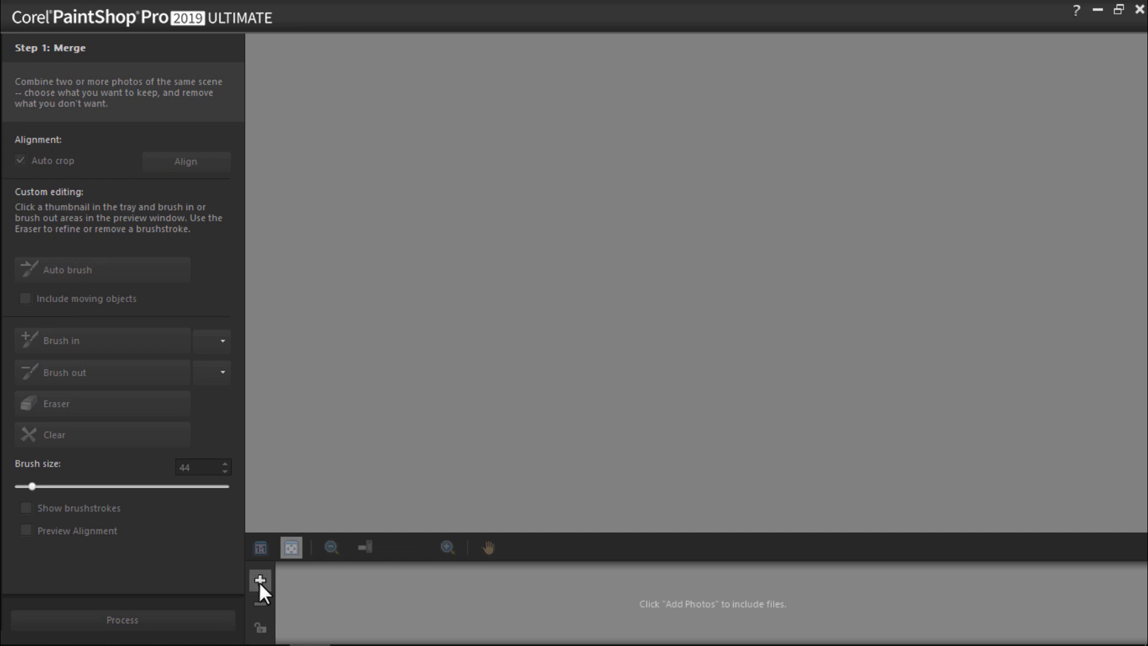
click(259, 580)
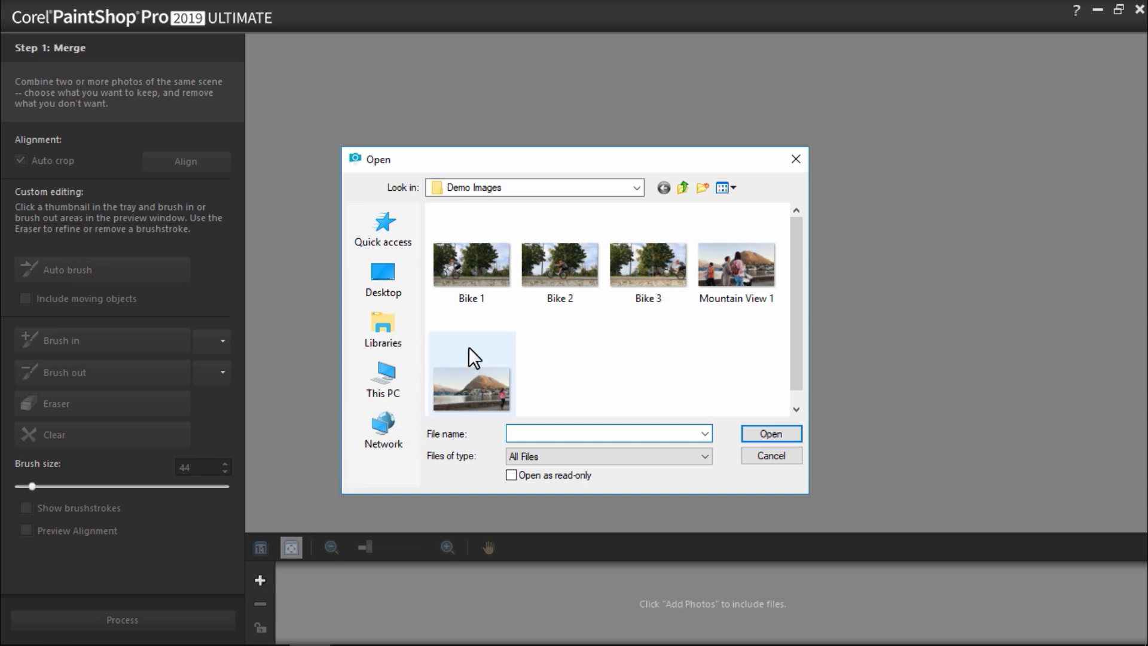
drag(458, 322, 651, 254)
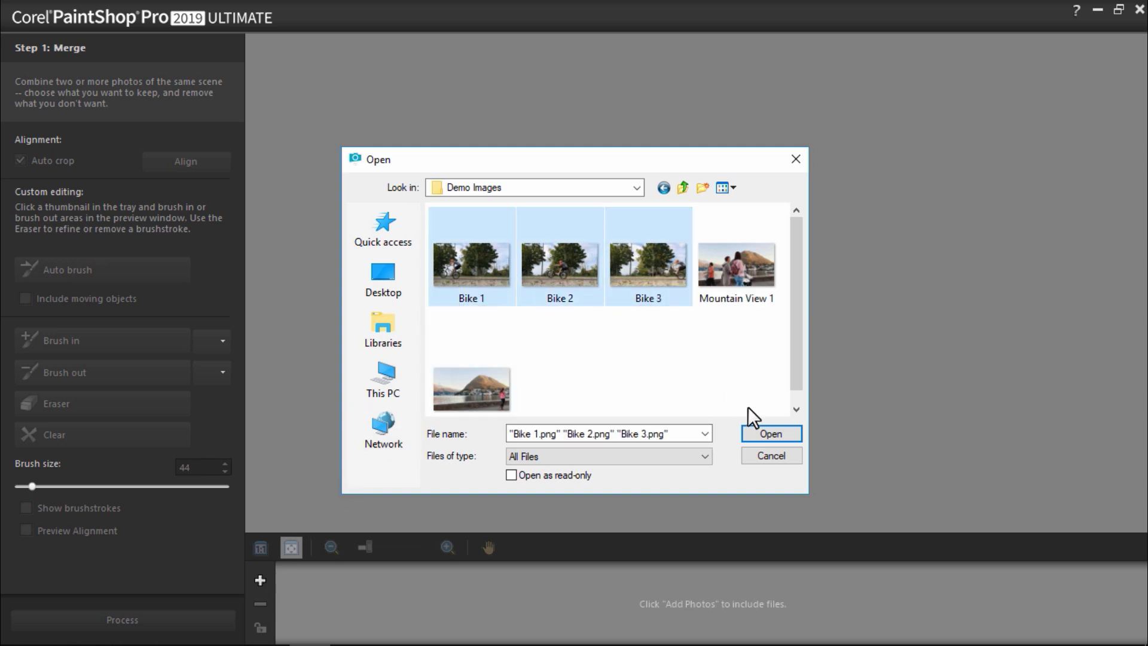
click(763, 431)
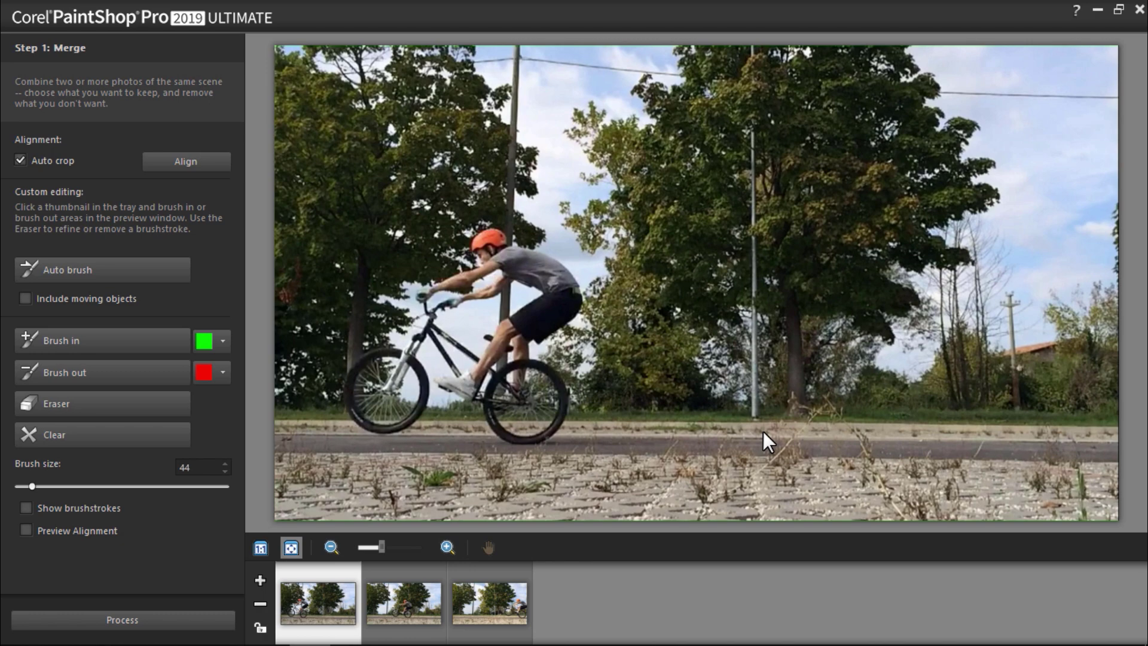
click(414, 589)
click(487, 603)
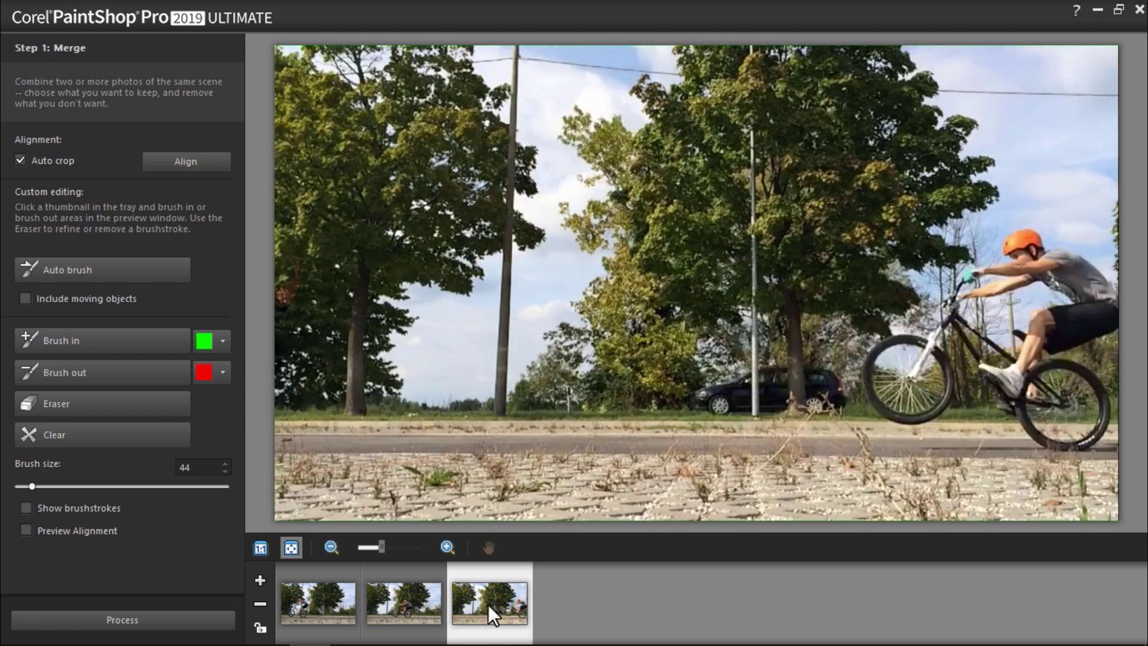
click(365, 609)
click(327, 612)
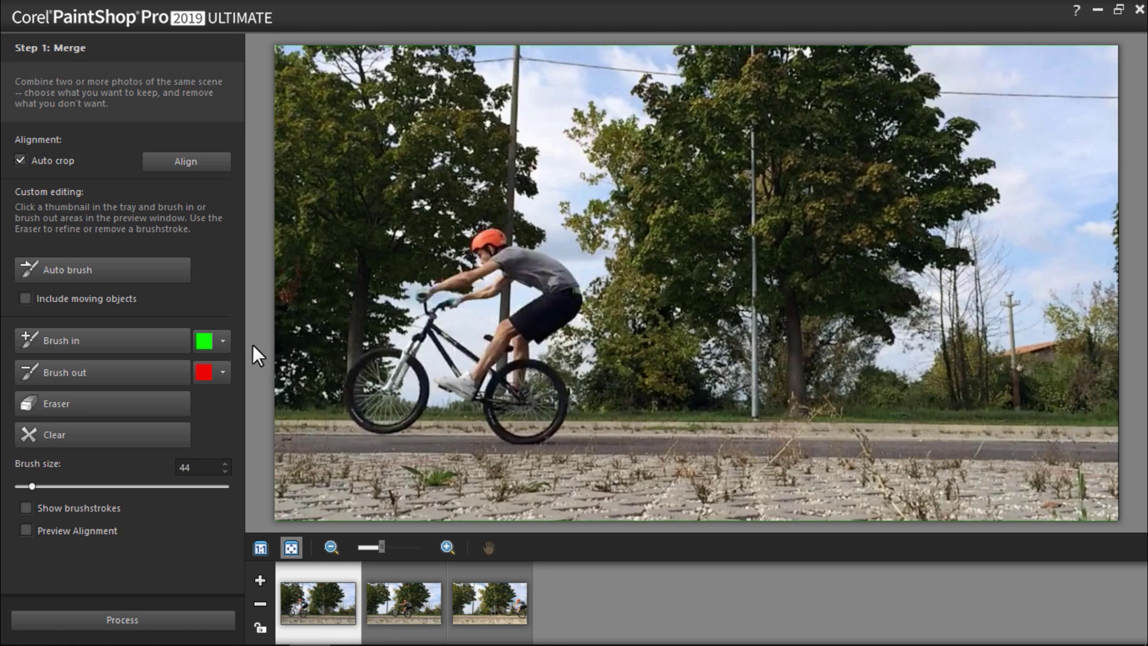
Show brushstrokes and Brush in the first shot's front wheel, frame and rider at size 82
click(325, 595)
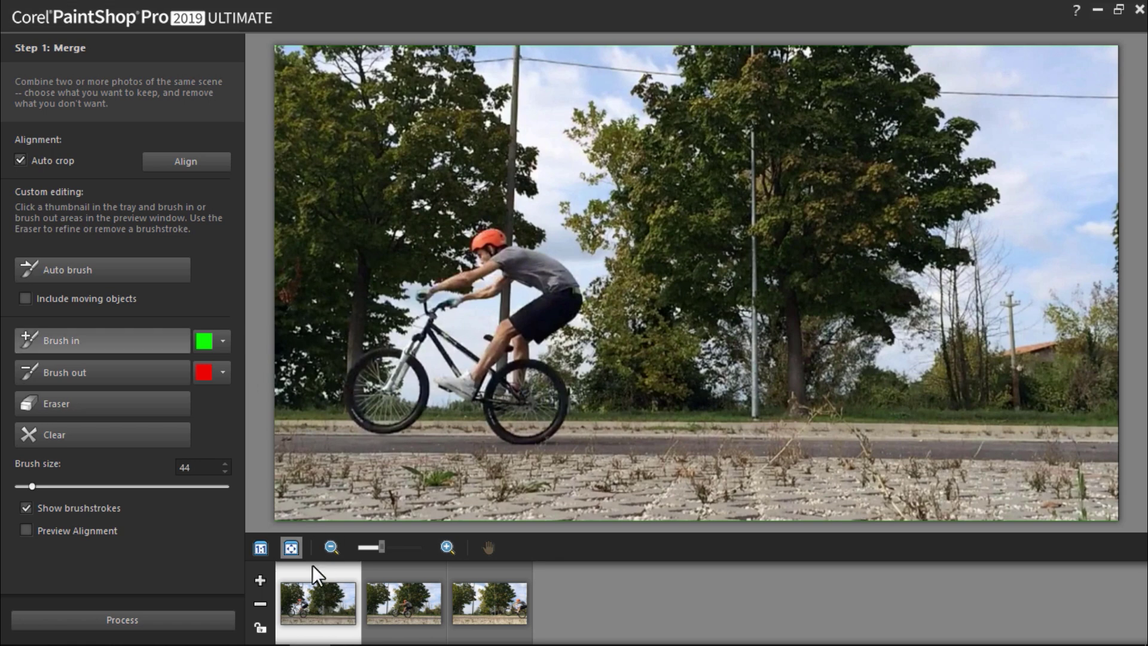
click(166, 342)
drag(347, 398, 418, 412)
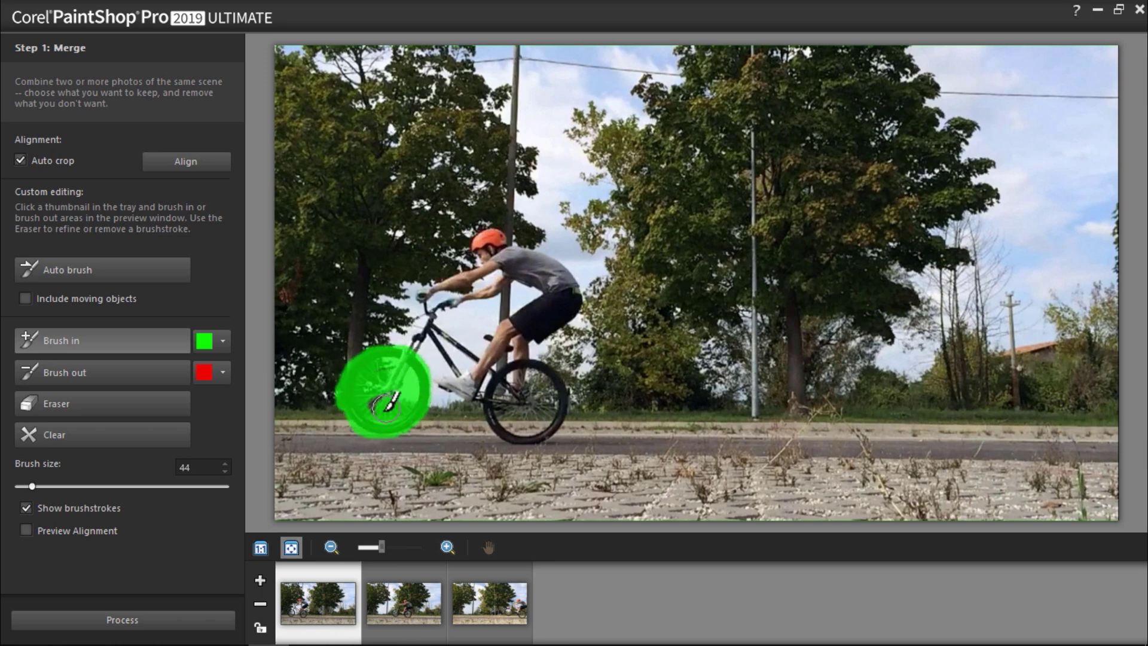
drag(418, 413, 350, 376)
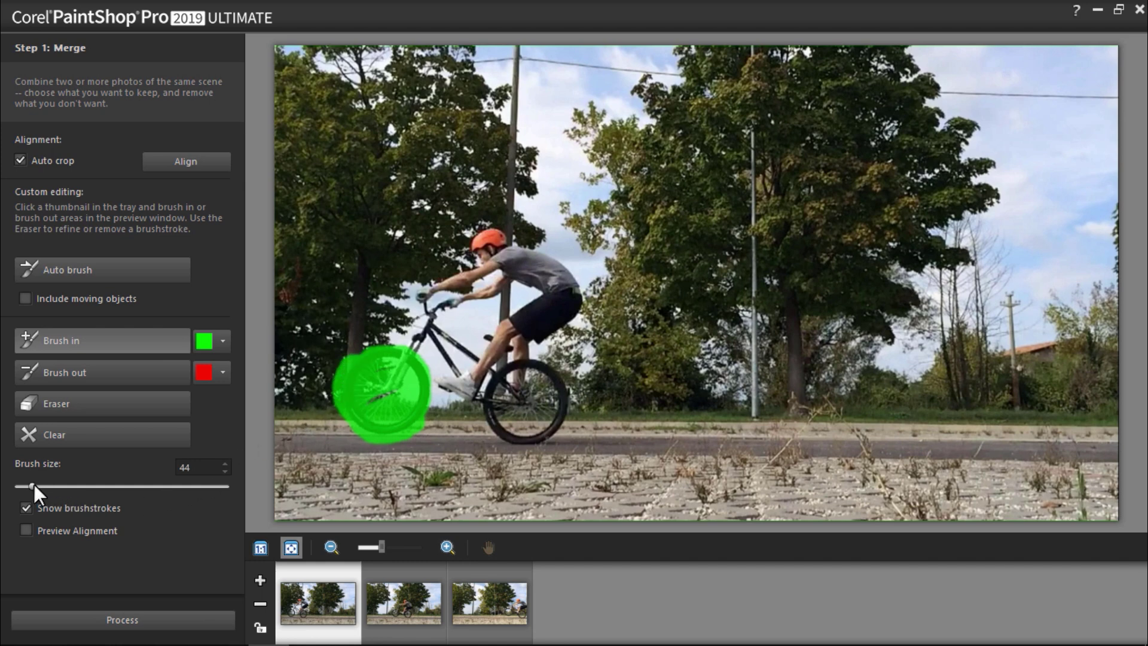
drag(34, 485, 47, 484)
mouse_move(408, 359)
mouse_down()
mouse_move(489, 243)
mouse_move(566, 300)
mouse_move(534, 321)
mouse_move(513, 370)
mouse_move(502, 306)
mouse_up()
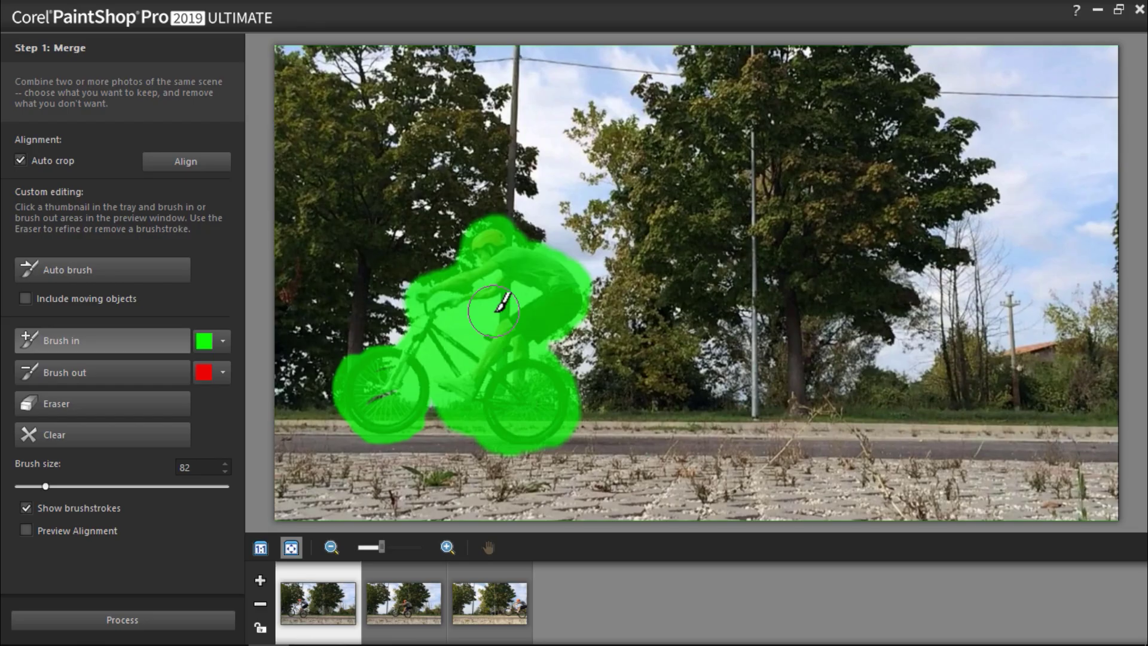
Zoom Bike 1 to 172% on the cyclist and switch to the Eraser with a smaller brush
click(407, 594)
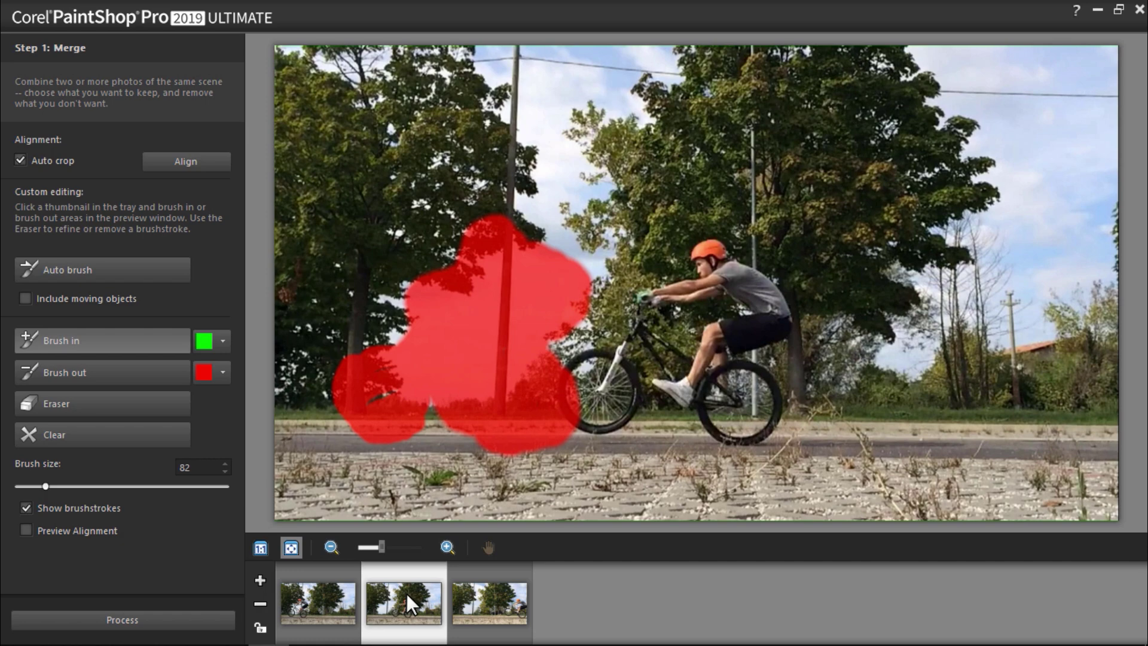
click(331, 602)
drag(382, 548, 395, 547)
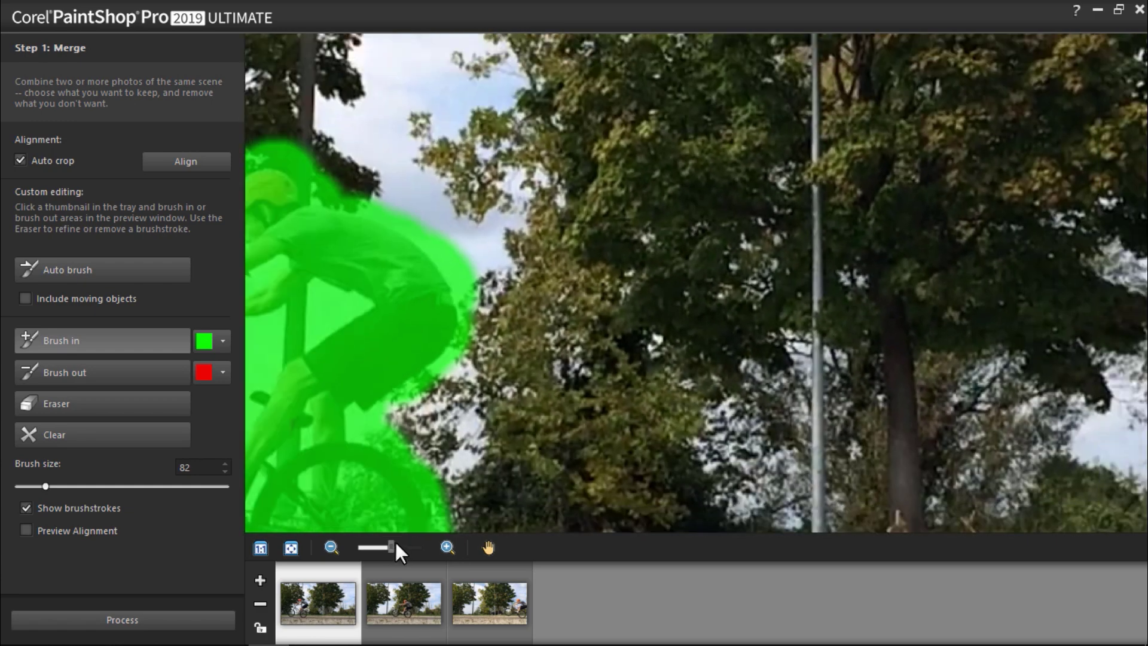
click(488, 548)
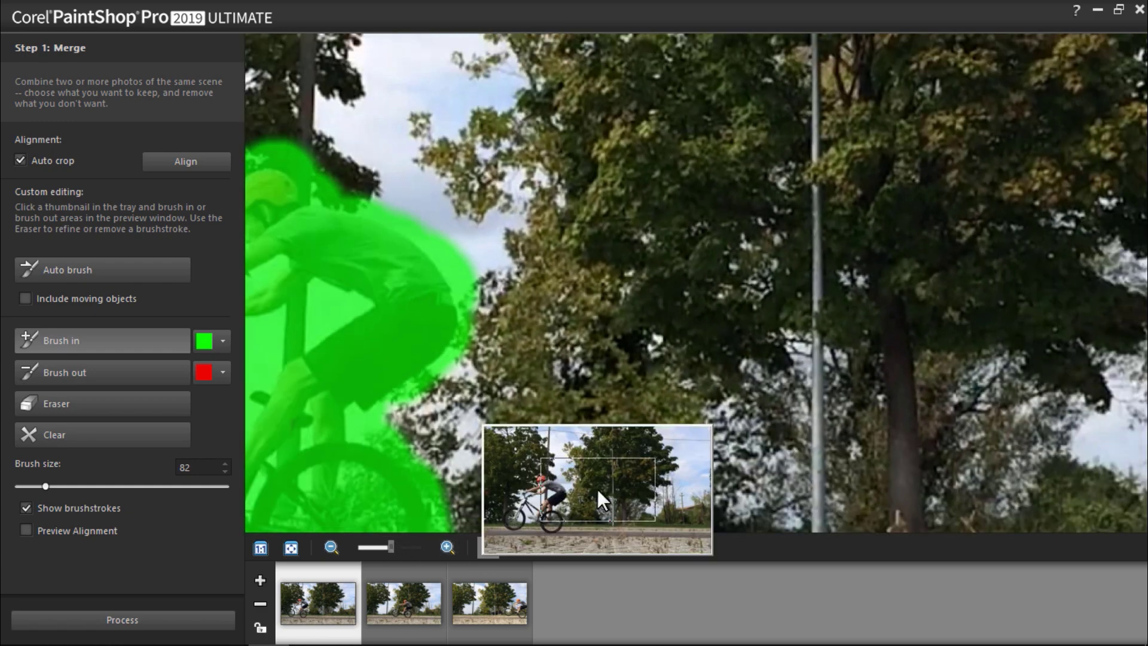
click(556, 518)
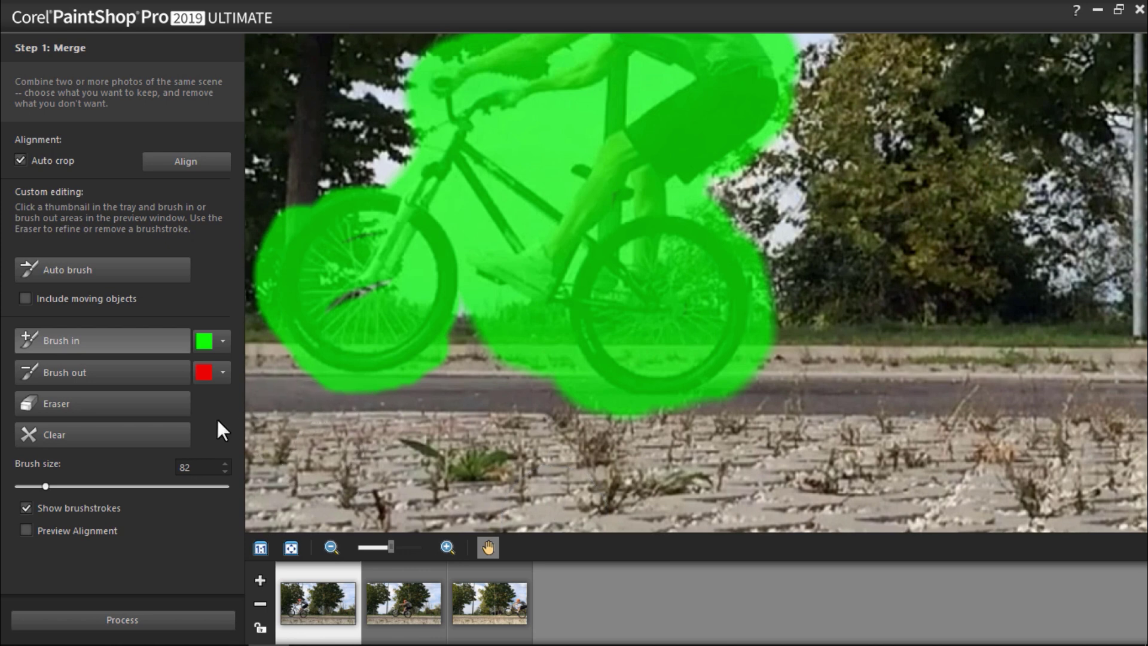
click(177, 405)
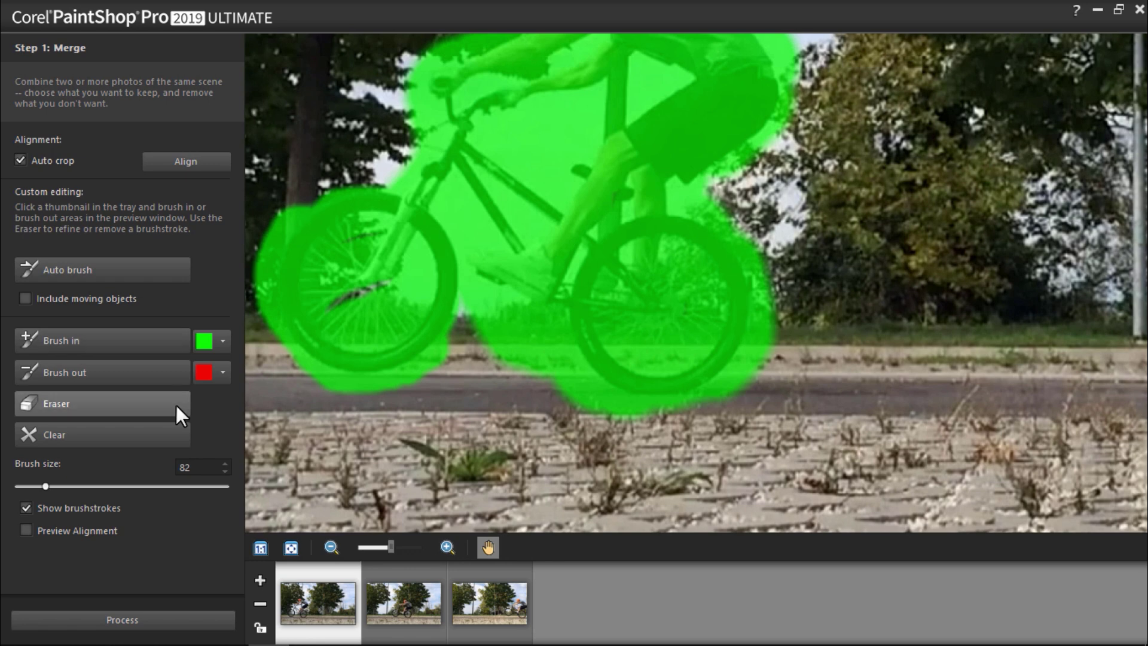
drag(45, 486, 31, 488)
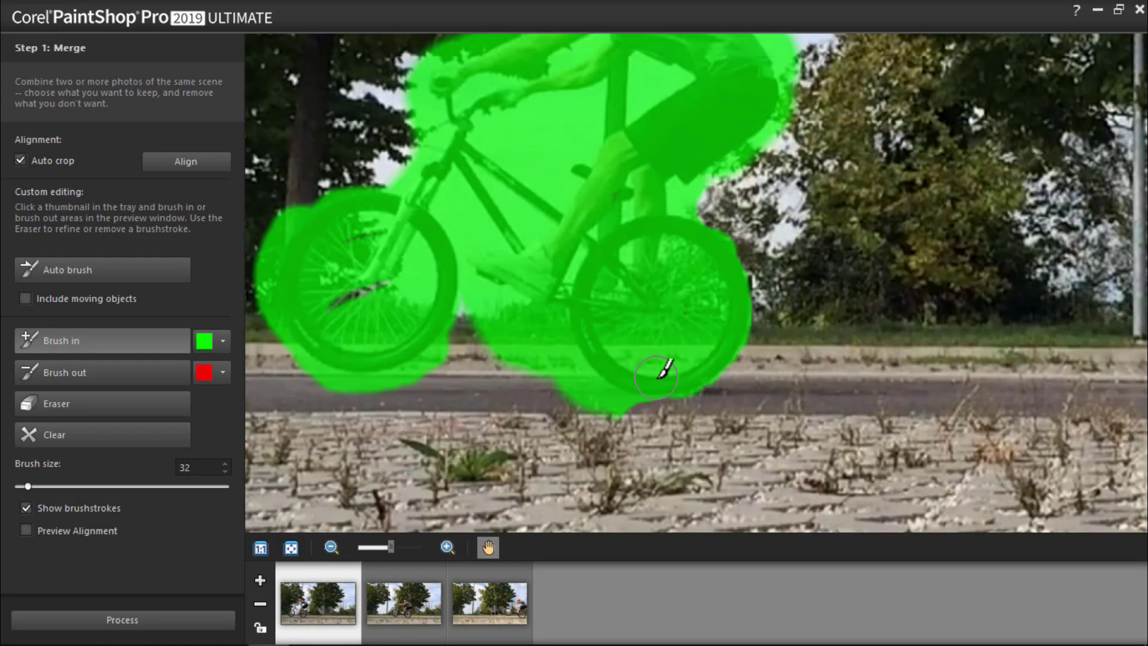
Brush in the Bike 2 rider, then zoom out to view the whole Bike 3 shot
click(416, 600)
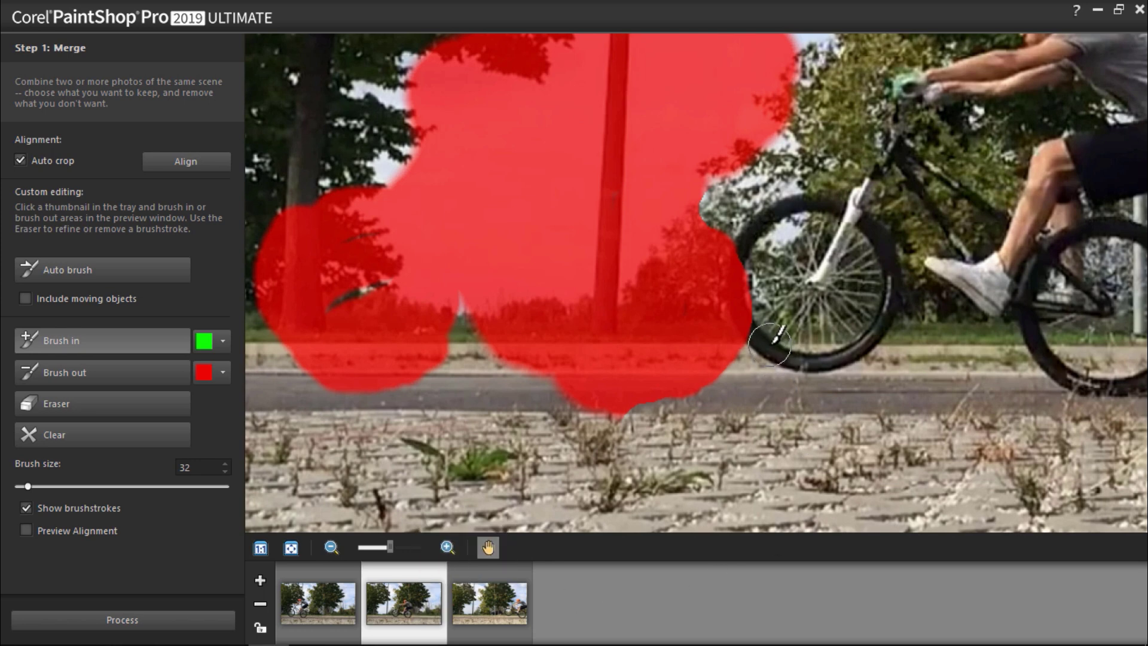
drag(767, 342, 773, 269)
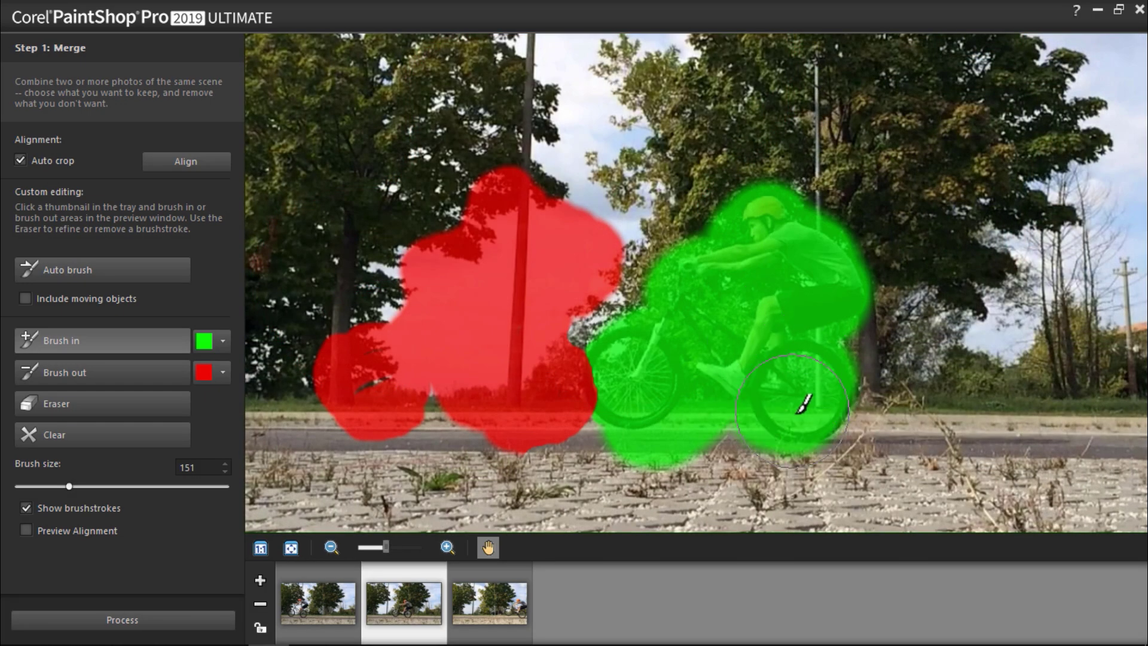
click(498, 589)
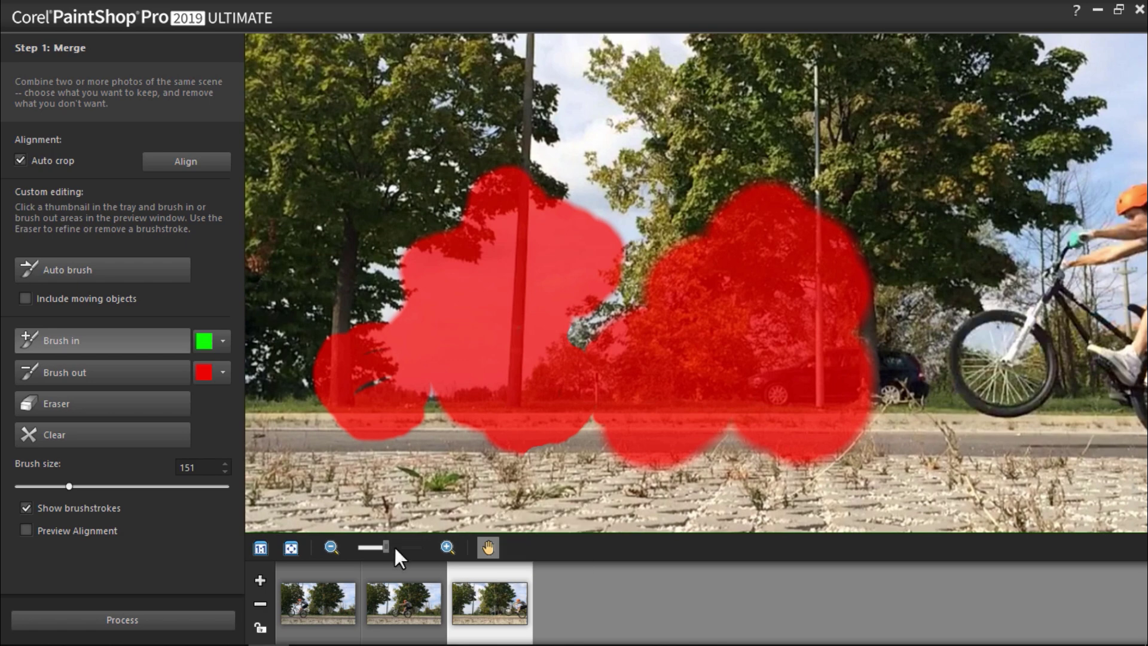
drag(388, 547, 381, 547)
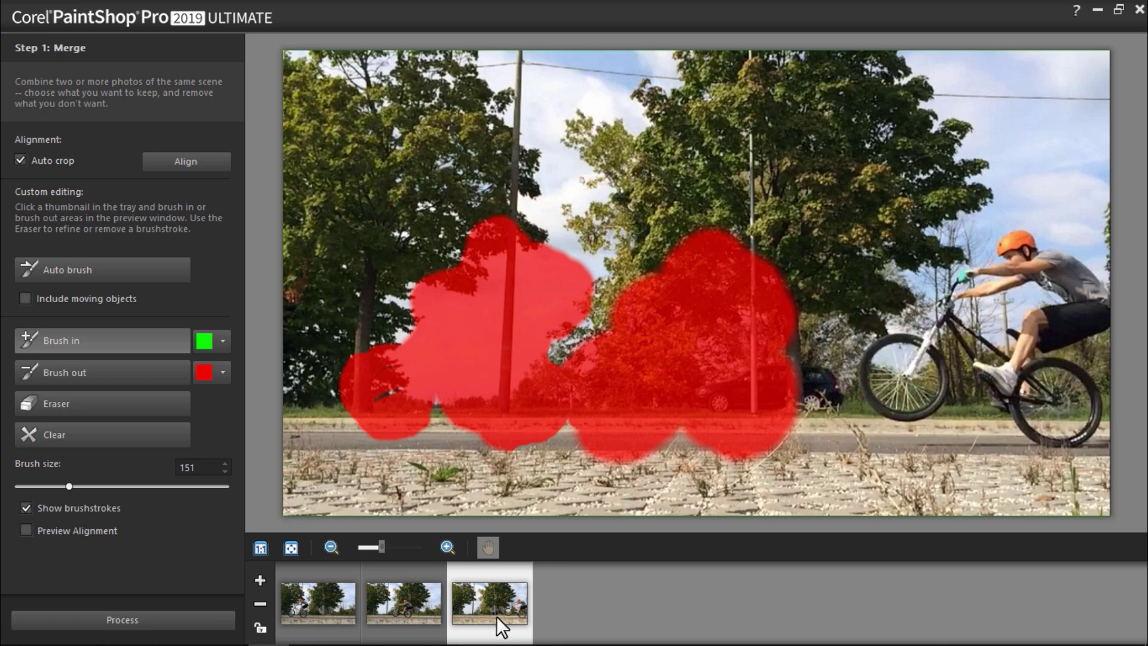
Set the Bike 3 shot as the background image
click(259, 625)
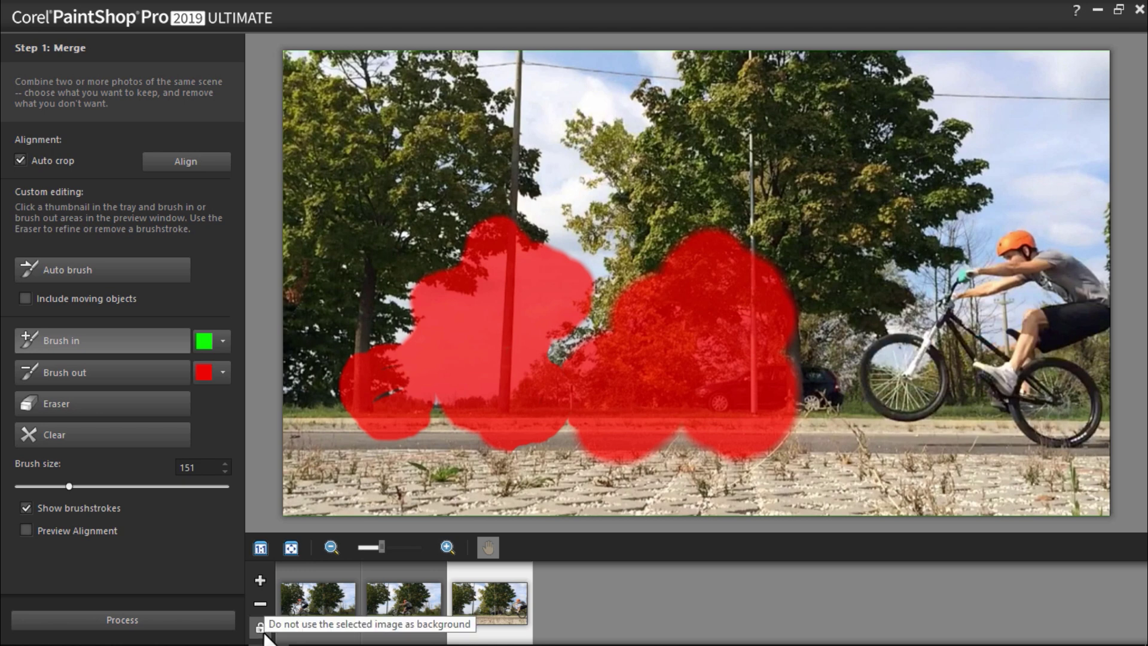
click(260, 627)
click(261, 627)
click(261, 627)
click(260, 627)
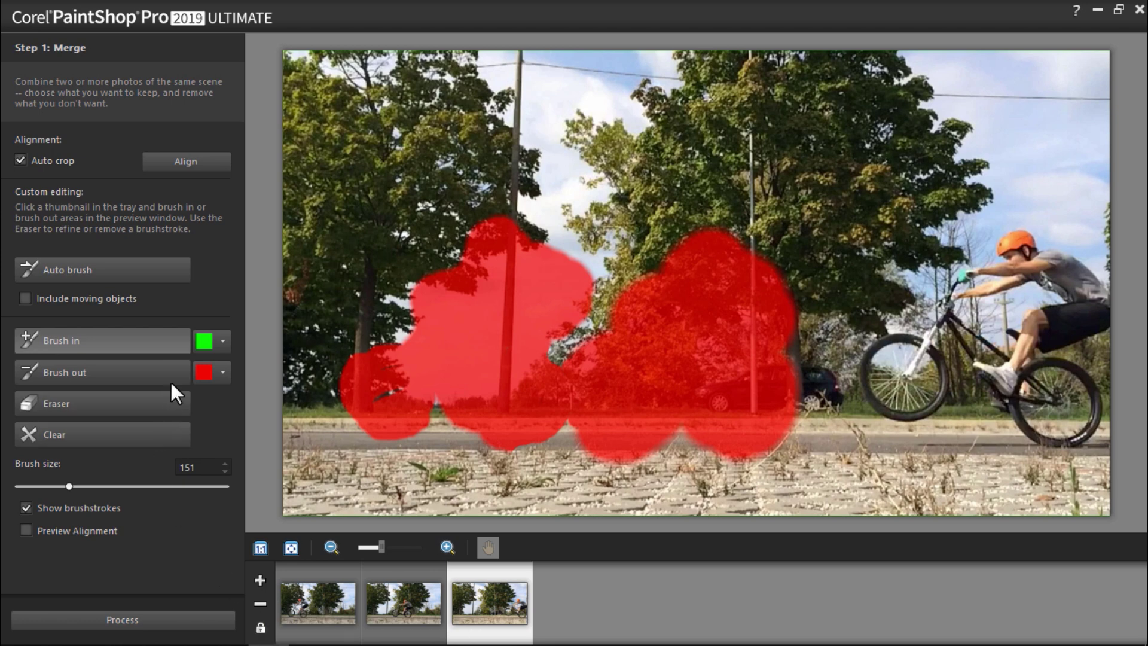
Brush out the dark car with a smaller brush and process the merge
click(172, 380)
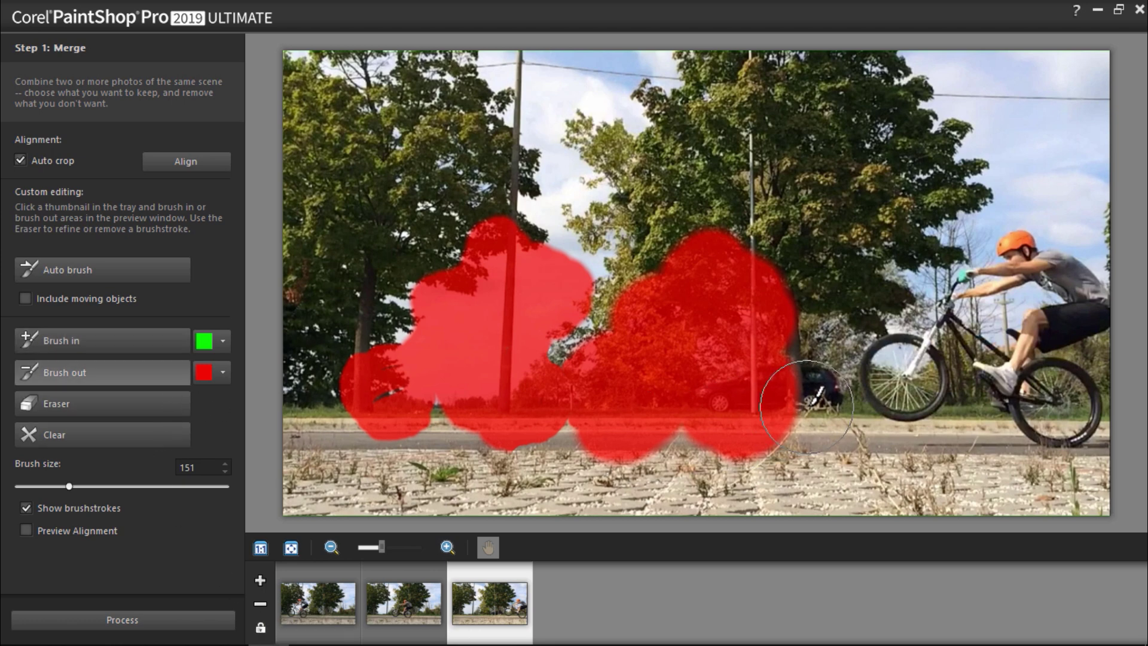
drag(69, 484, 47, 487)
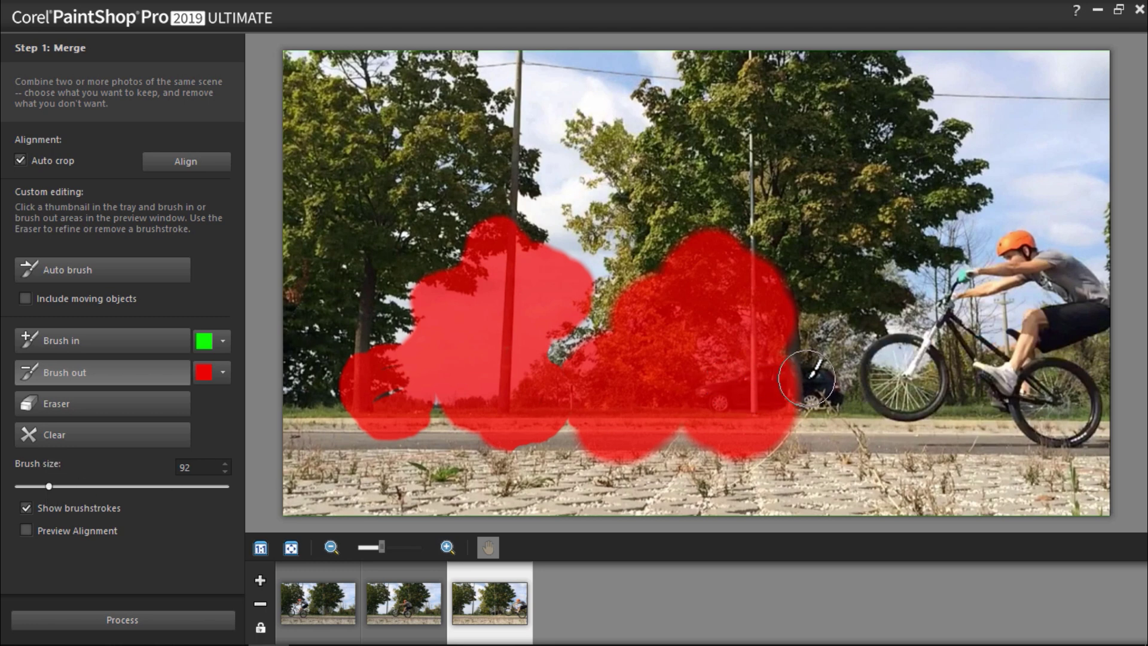
drag(798, 379, 838, 395)
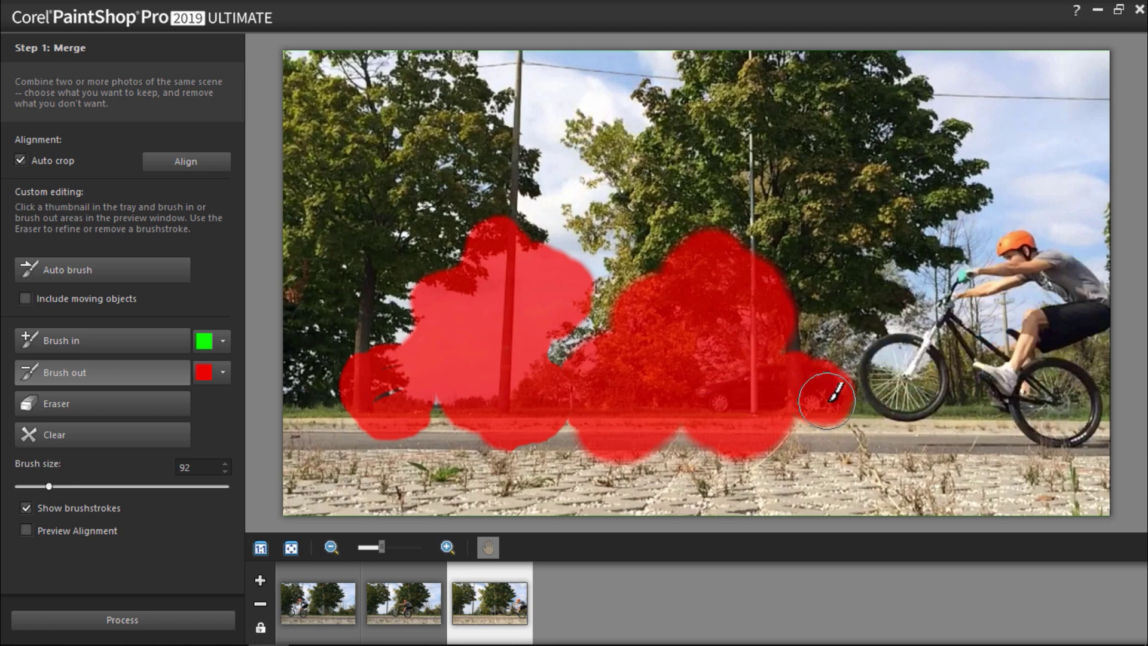
click(181, 614)
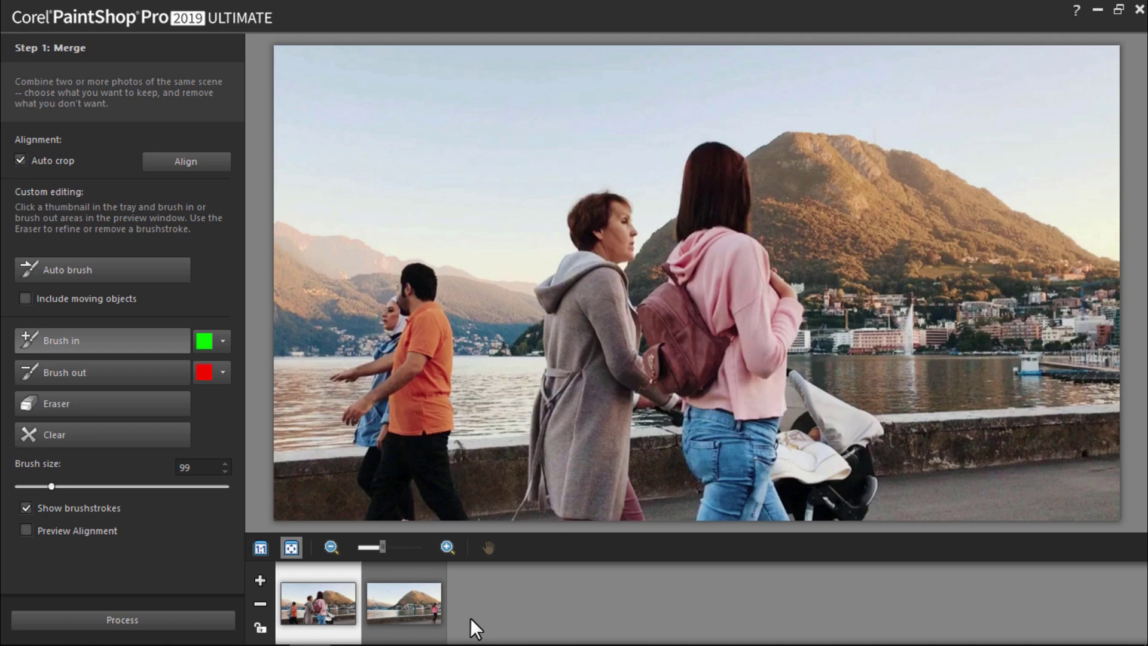
Preview the lakeside photo showing the lone runner
click(434, 610)
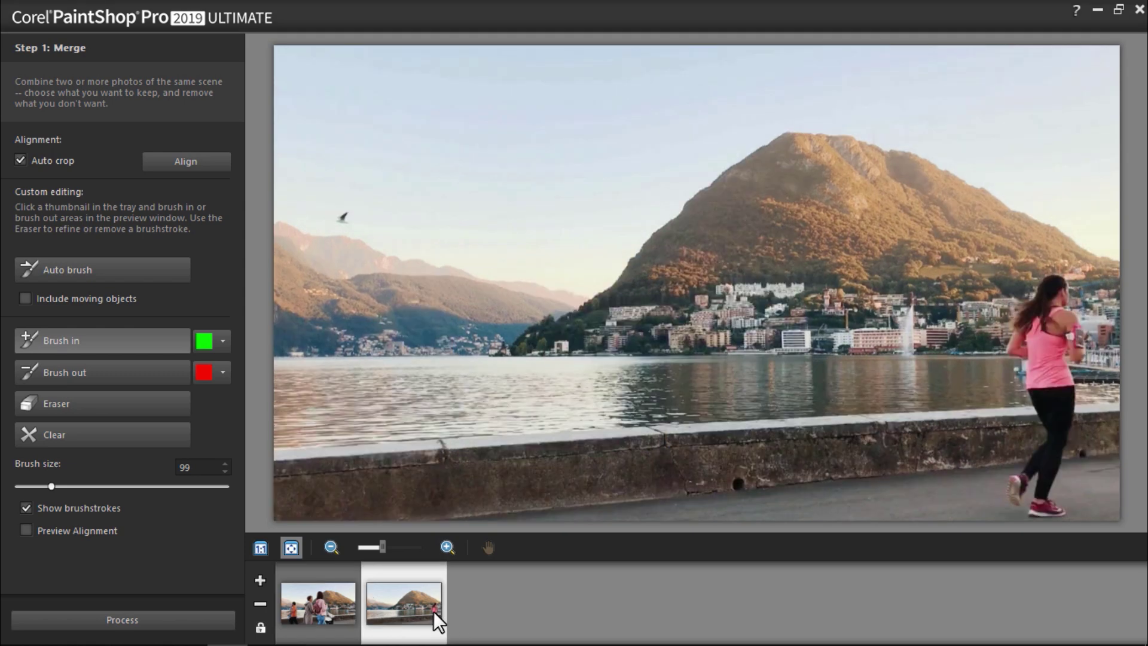
Brush out the orange-shirted man, two women and stroller in the walkers photo
click(325, 593)
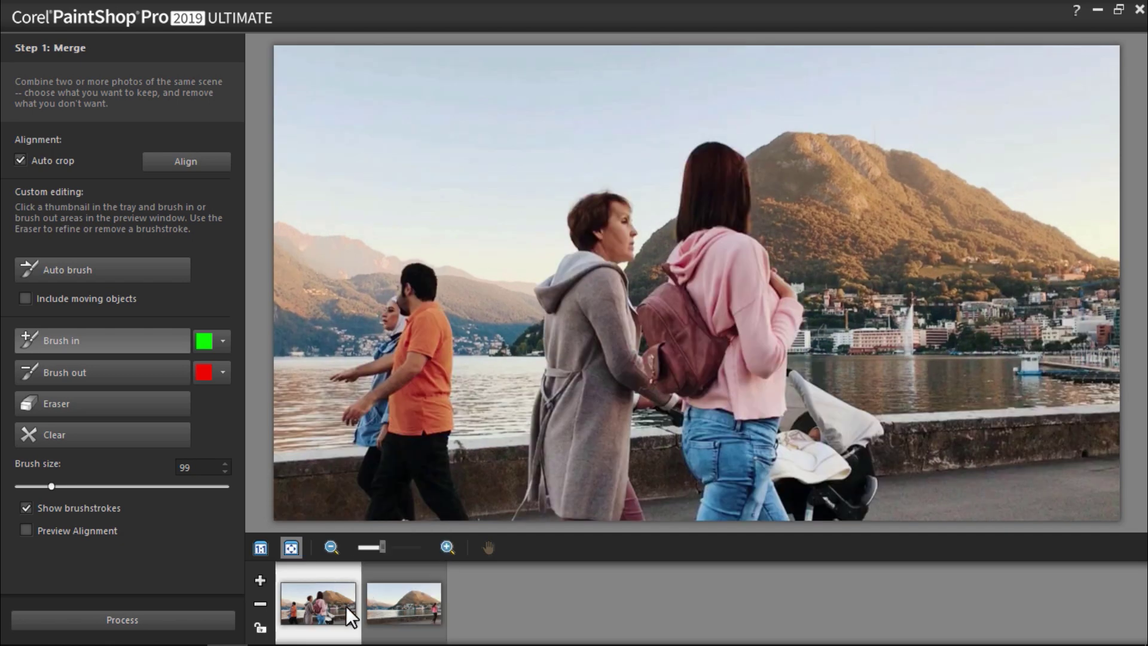
click(172, 376)
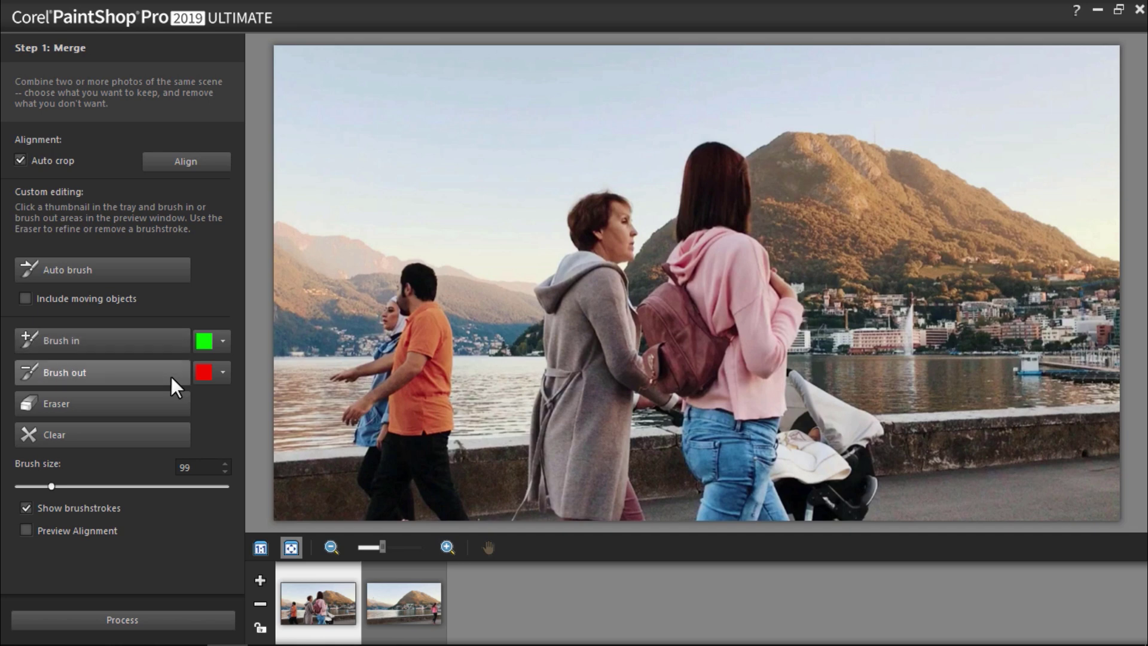
mouse_move(385, 296)
mouse_down()
mouse_move(422, 269)
mouse_move(415, 319)
mouse_move(431, 332)
mouse_move(341, 377)
mouse_move(375, 479)
mouse_move(422, 493)
mouse_move(413, 395)
mouse_up()
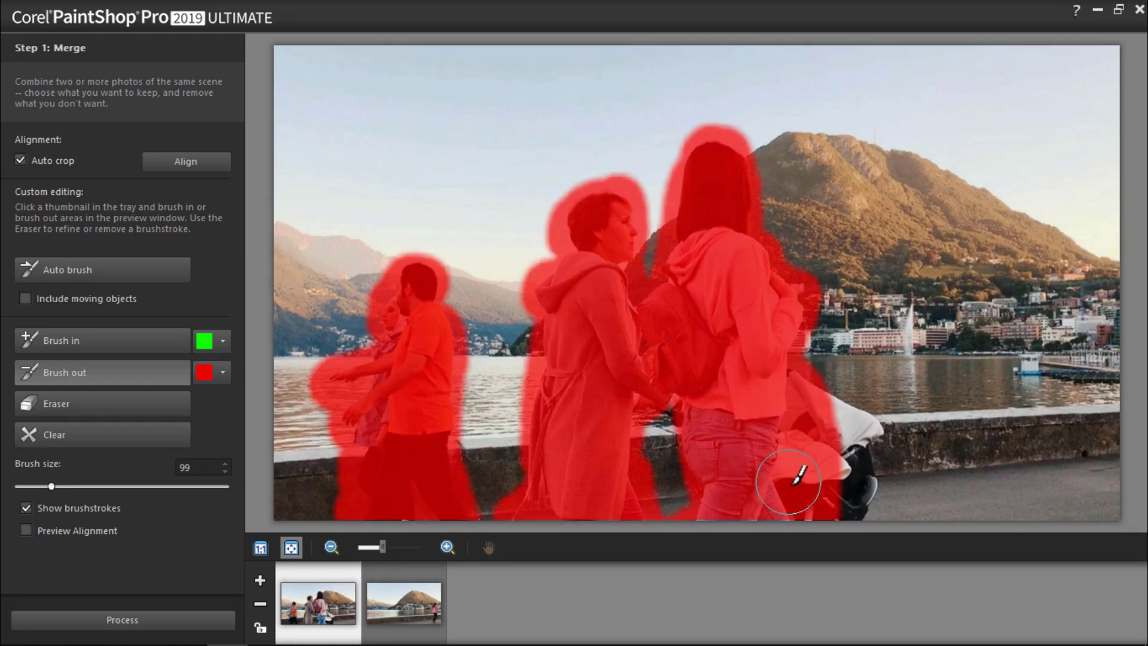
mouse_move(797, 475)
mouse_down()
mouse_move(874, 449)
mouse_move(807, 354)
mouse_move(834, 511)
mouse_move(789, 287)
mouse_up()
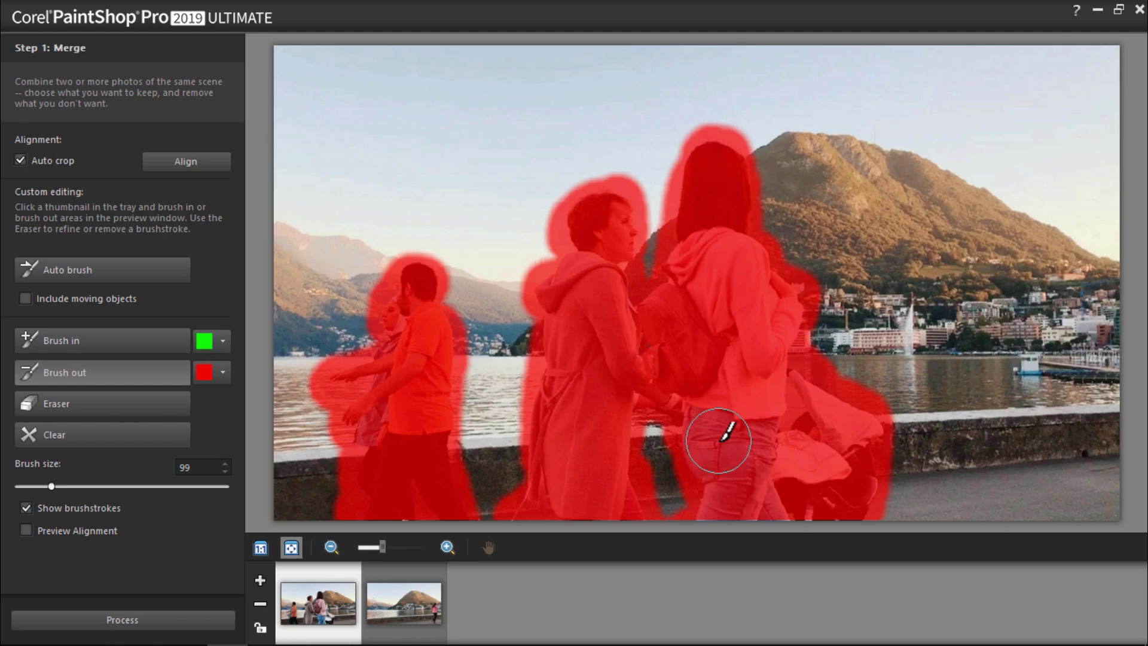
Brush out the runner, then the bird with a smaller brush, in the runner photo
click(404, 602)
mouse_move(1005, 502)
mouse_down()
mouse_move(1045, 476)
mouse_move(1035, 323)
mouse_move(1067, 292)
mouse_move(1076, 439)
mouse_move(1053, 399)
mouse_up()
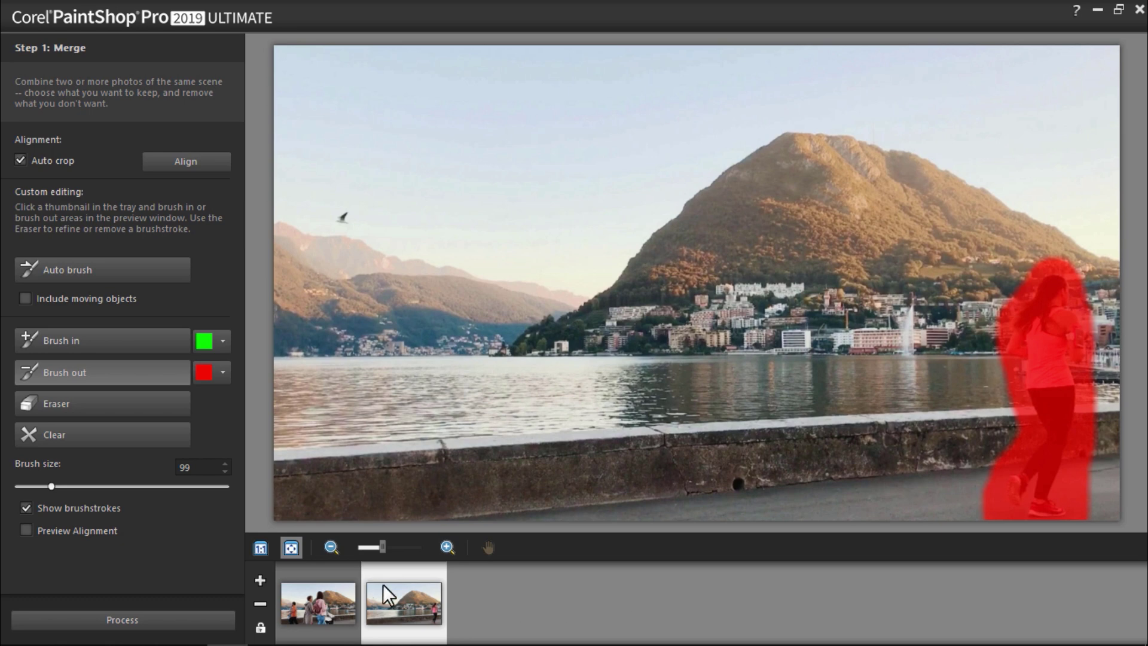
drag(51, 487, 43, 486)
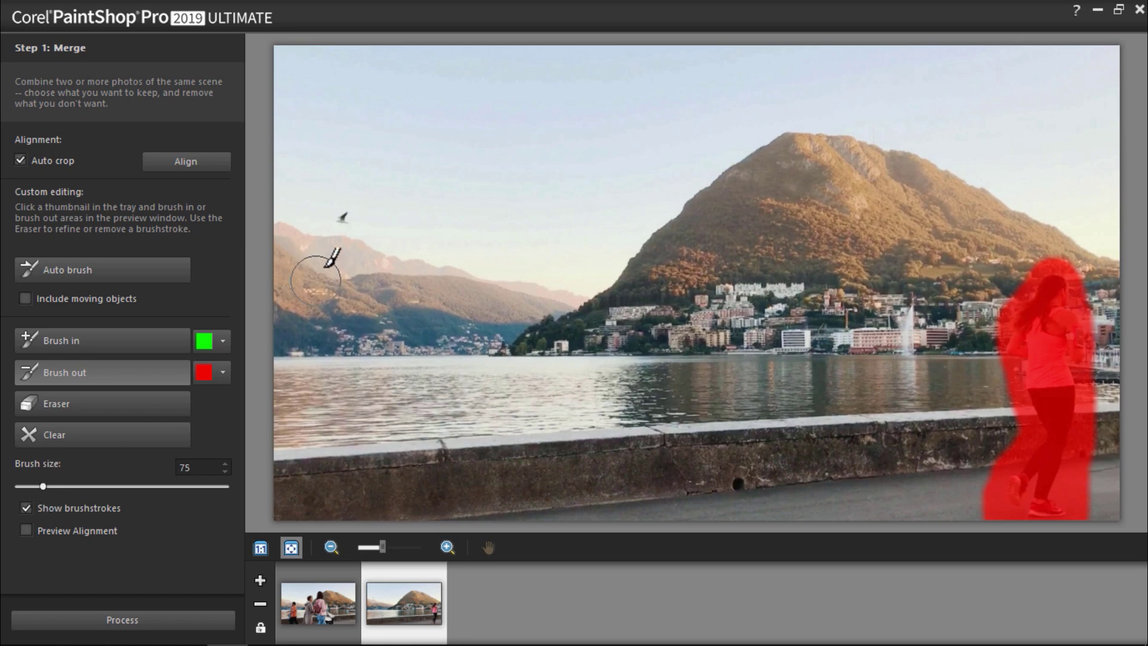
click(344, 218)
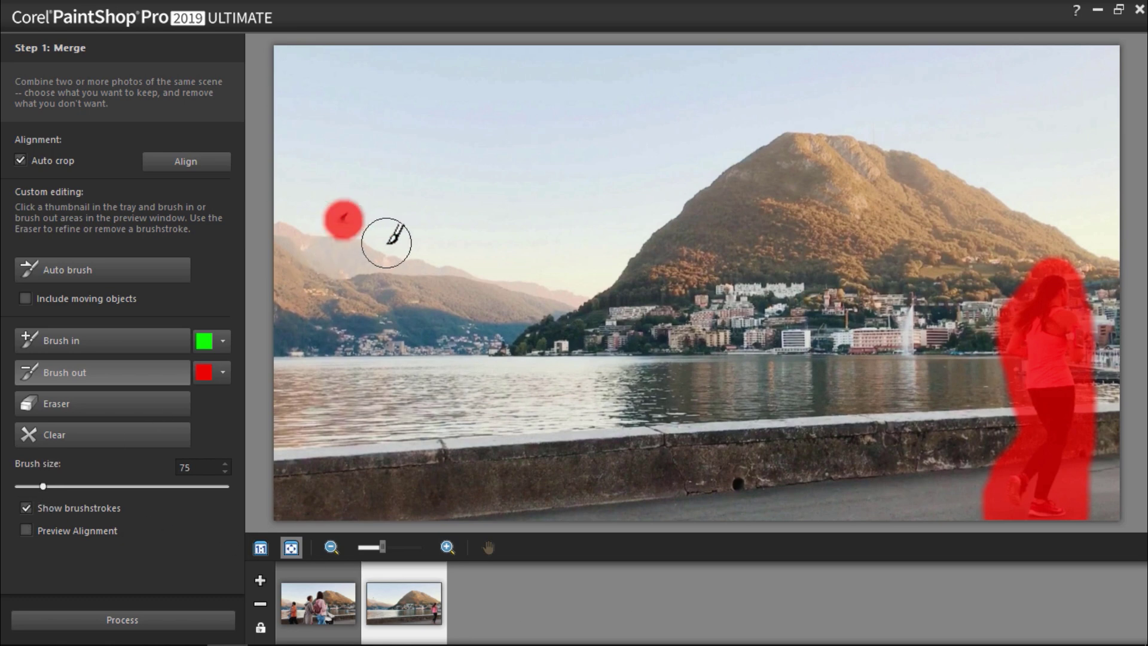
click(171, 616)
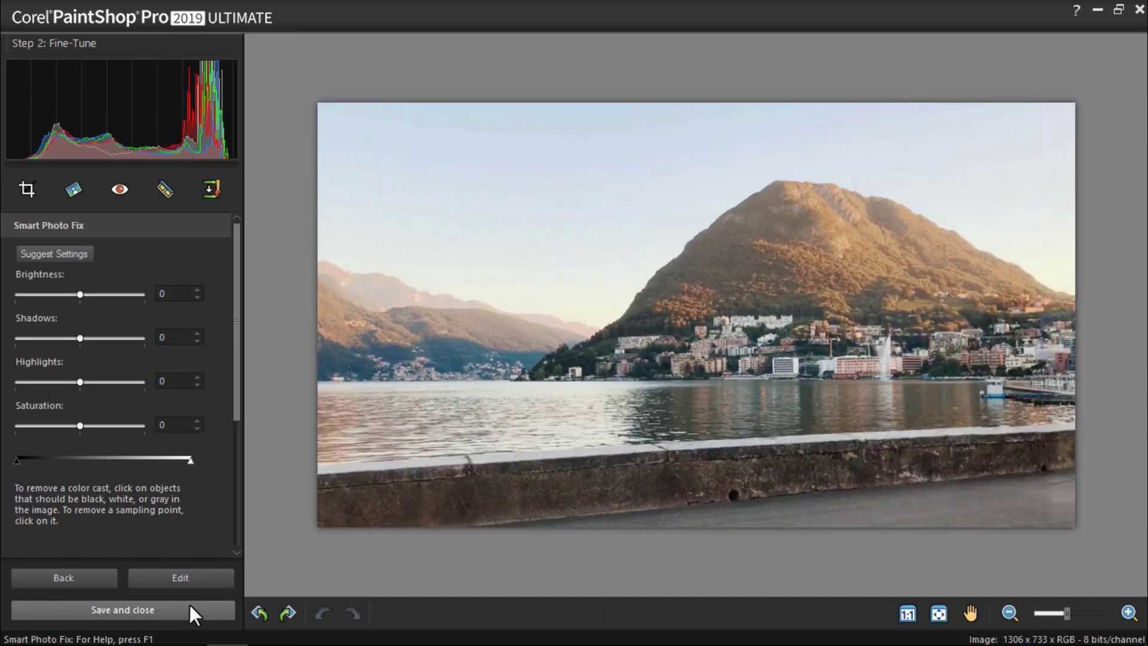